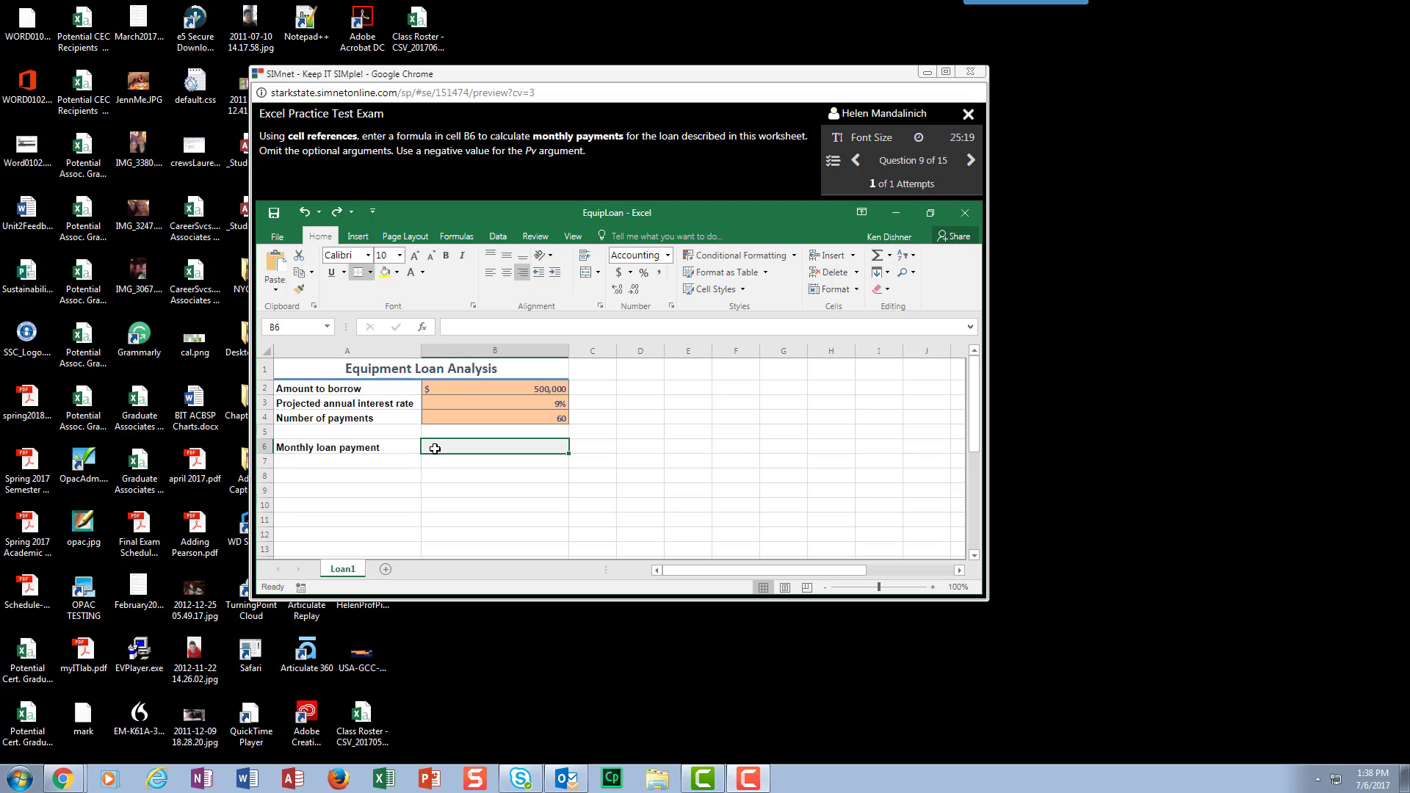
Step: Insert the financial PMT function in cell B6 and move its arguments dialog clear of the loan data
{"action": "left_click", "coordinate": [451, 243]}
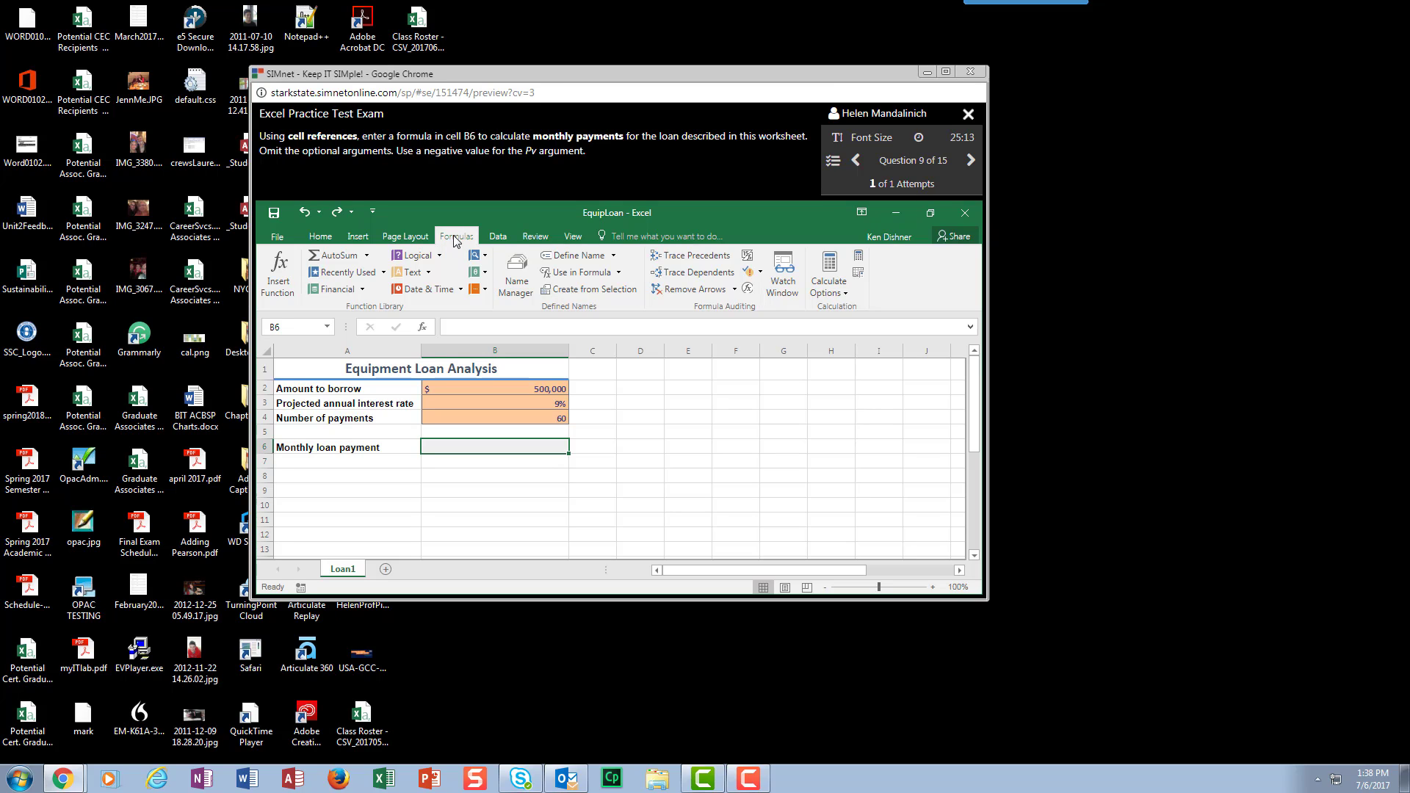
{"action": "left_click", "coordinate": [364, 290]}
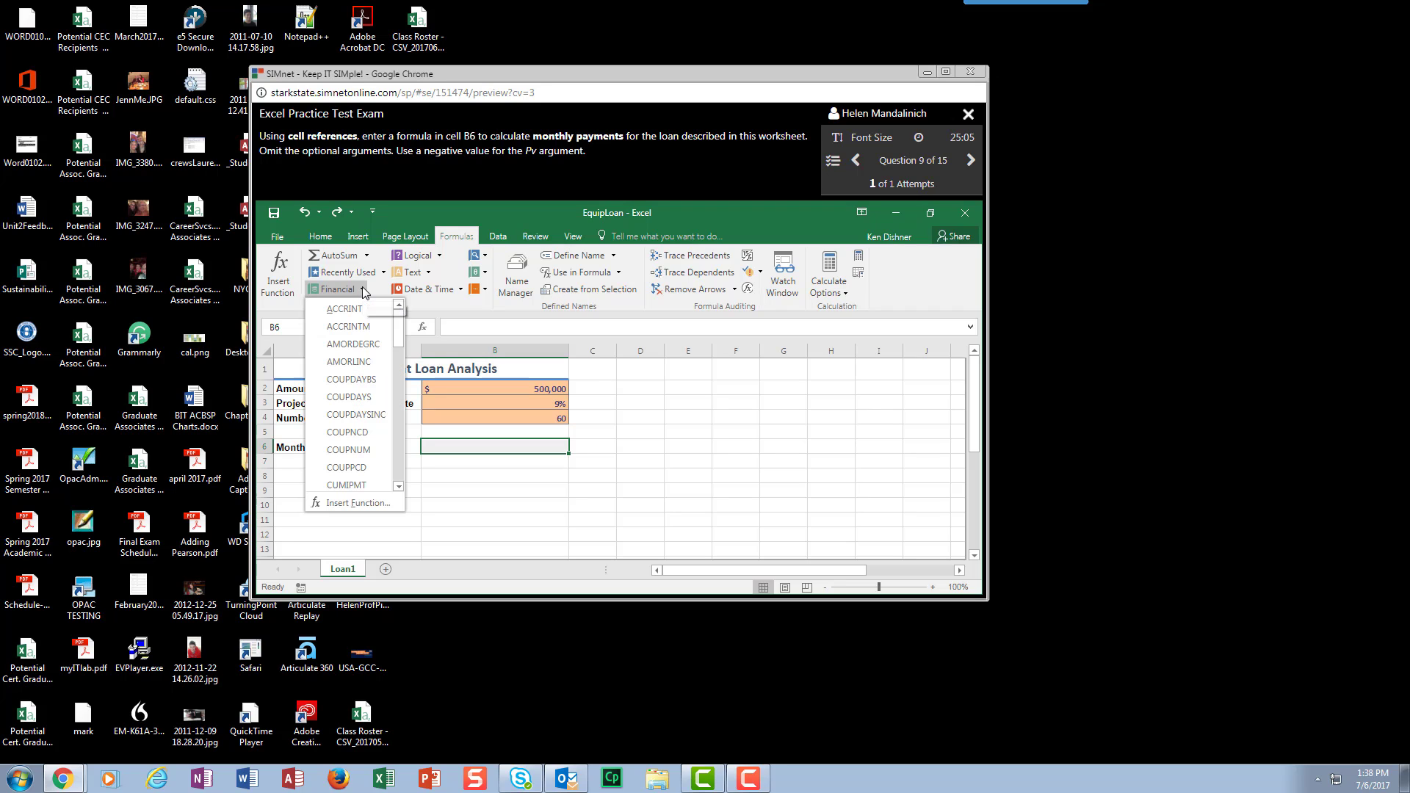
{"action": "left_click_drag", "start_coordinate": [398, 329], "coordinate": [400, 427]}
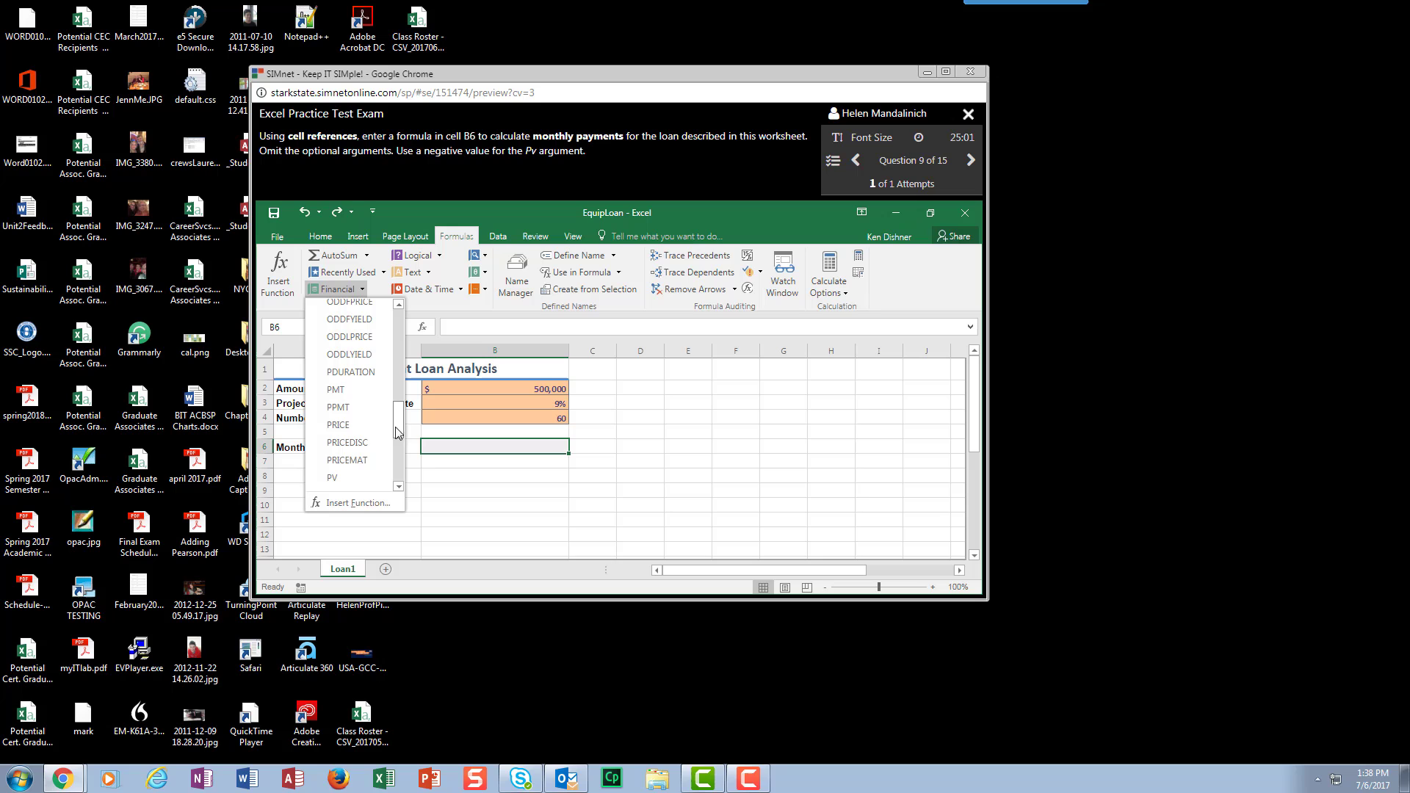
{"action": "left_click", "coordinate": [352, 390]}
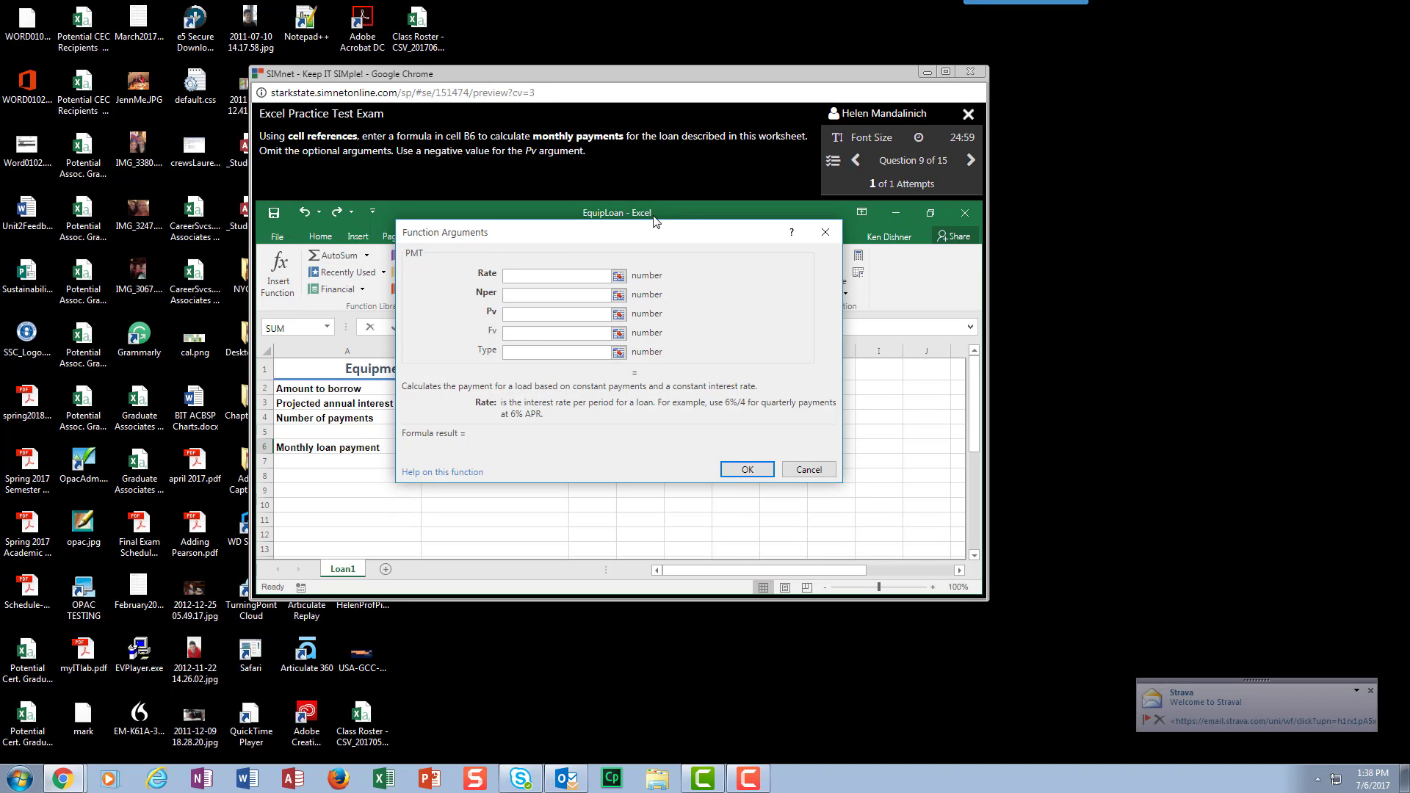
{"action": "left_click_drag", "start_coordinate": [711, 235], "coordinate": [881, 299]}
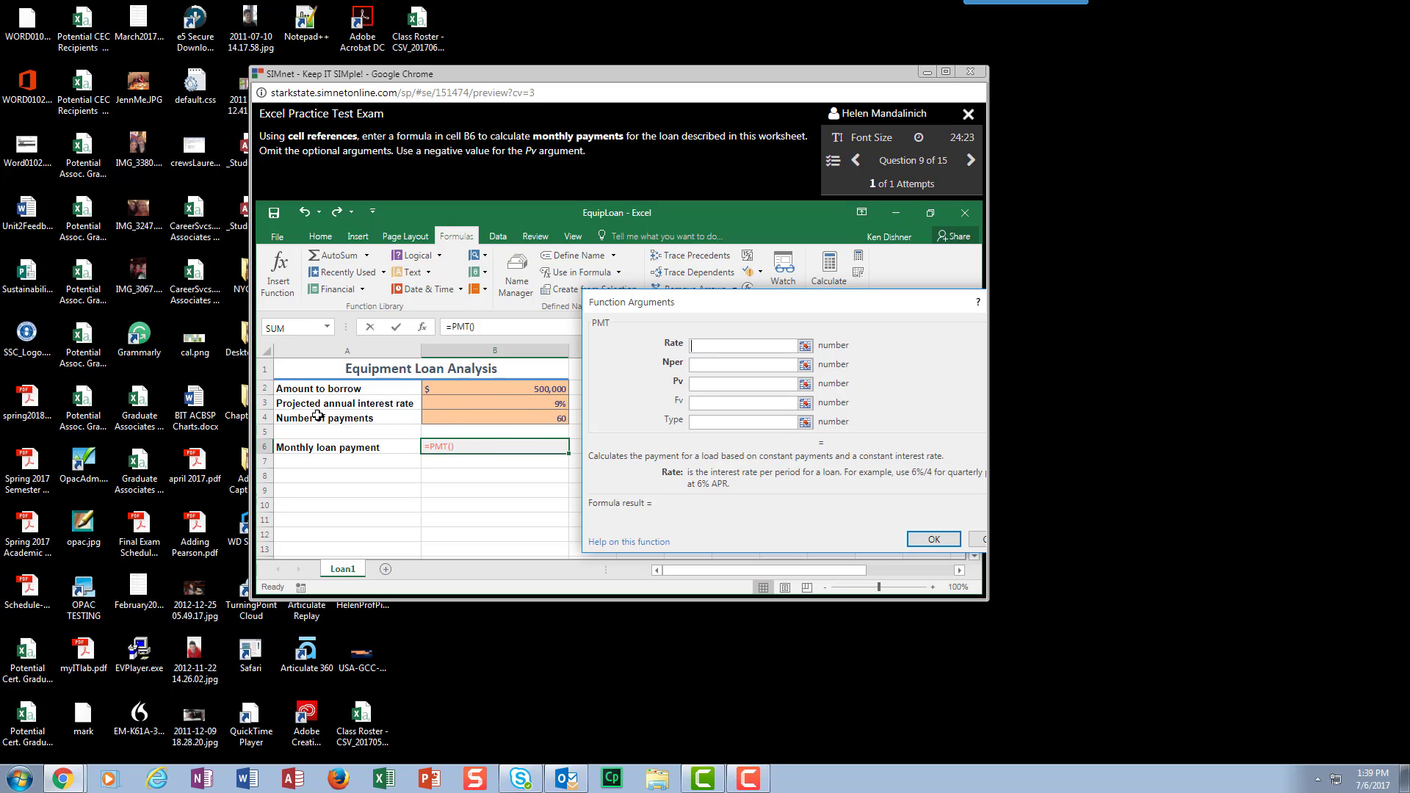
Step: Set the PMT function's Rate argument to B3/12 and its Nper argument to B4
{"action": "left_click", "coordinate": [546, 404]}
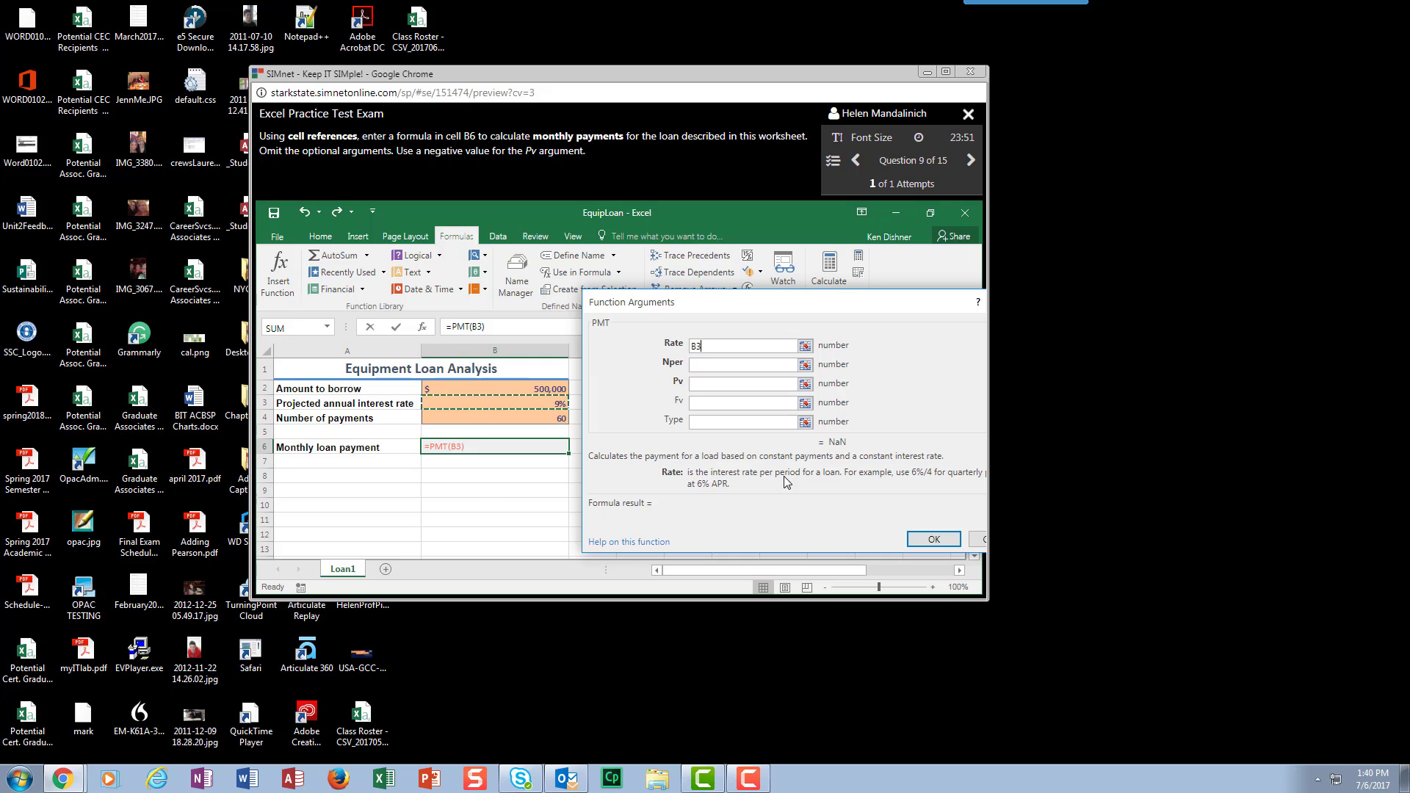
{"action": "type", "text": "/12"}
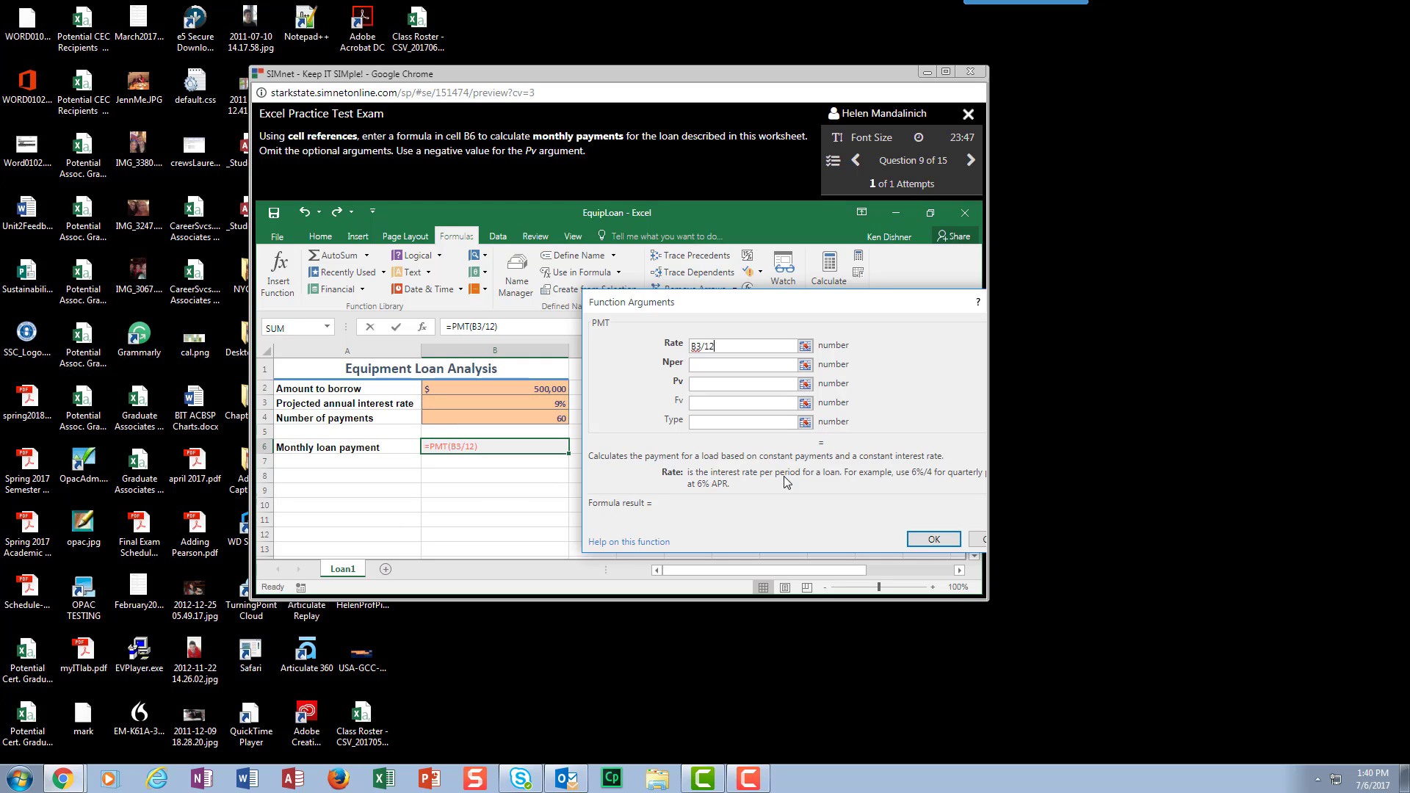
{"action": "left_click", "coordinate": [702, 365]}
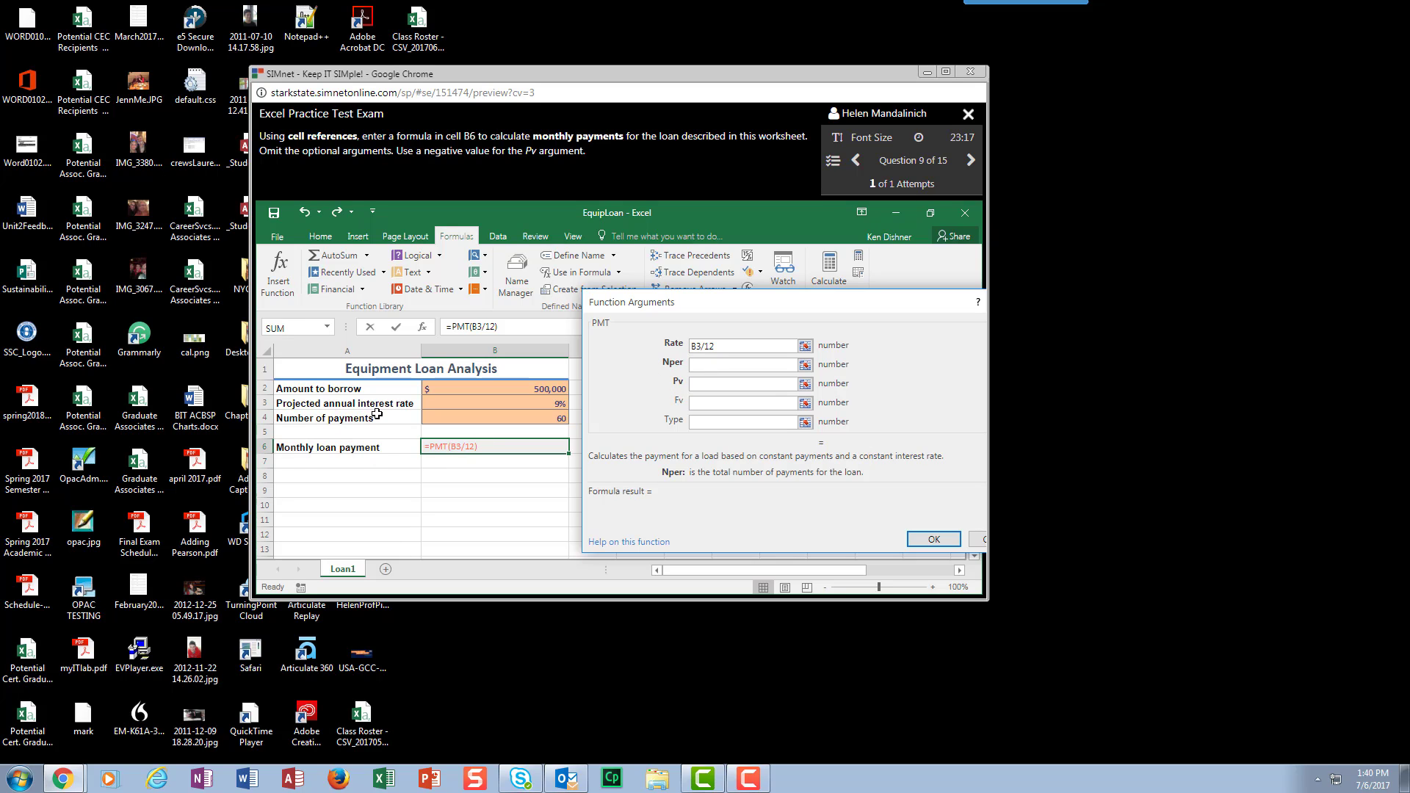
{"action": "left_click", "coordinate": [557, 420]}
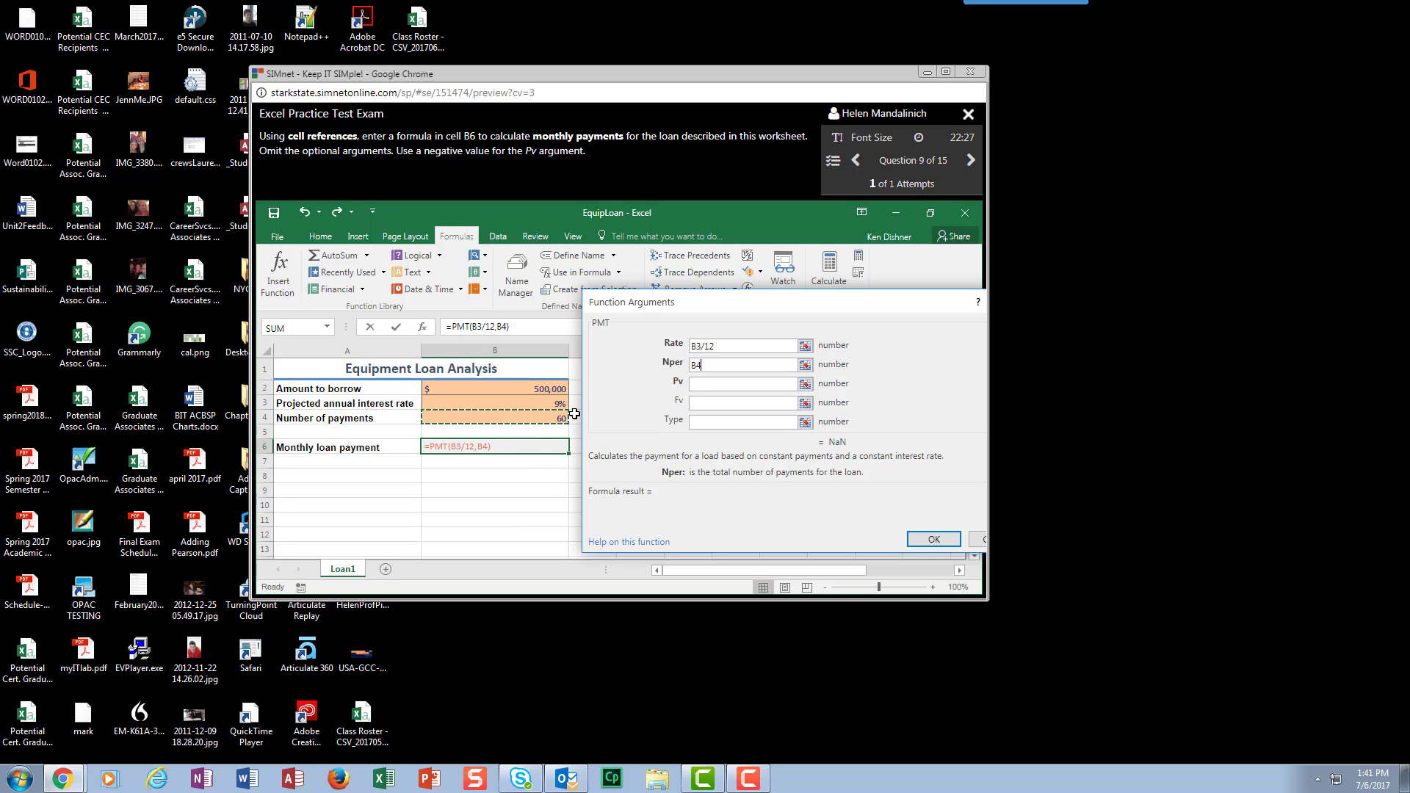
Step: Set the Pv argument to -B2, confirm the PMT formula and continue to the next exam question
{"action": "left_click", "coordinate": [741, 382]}
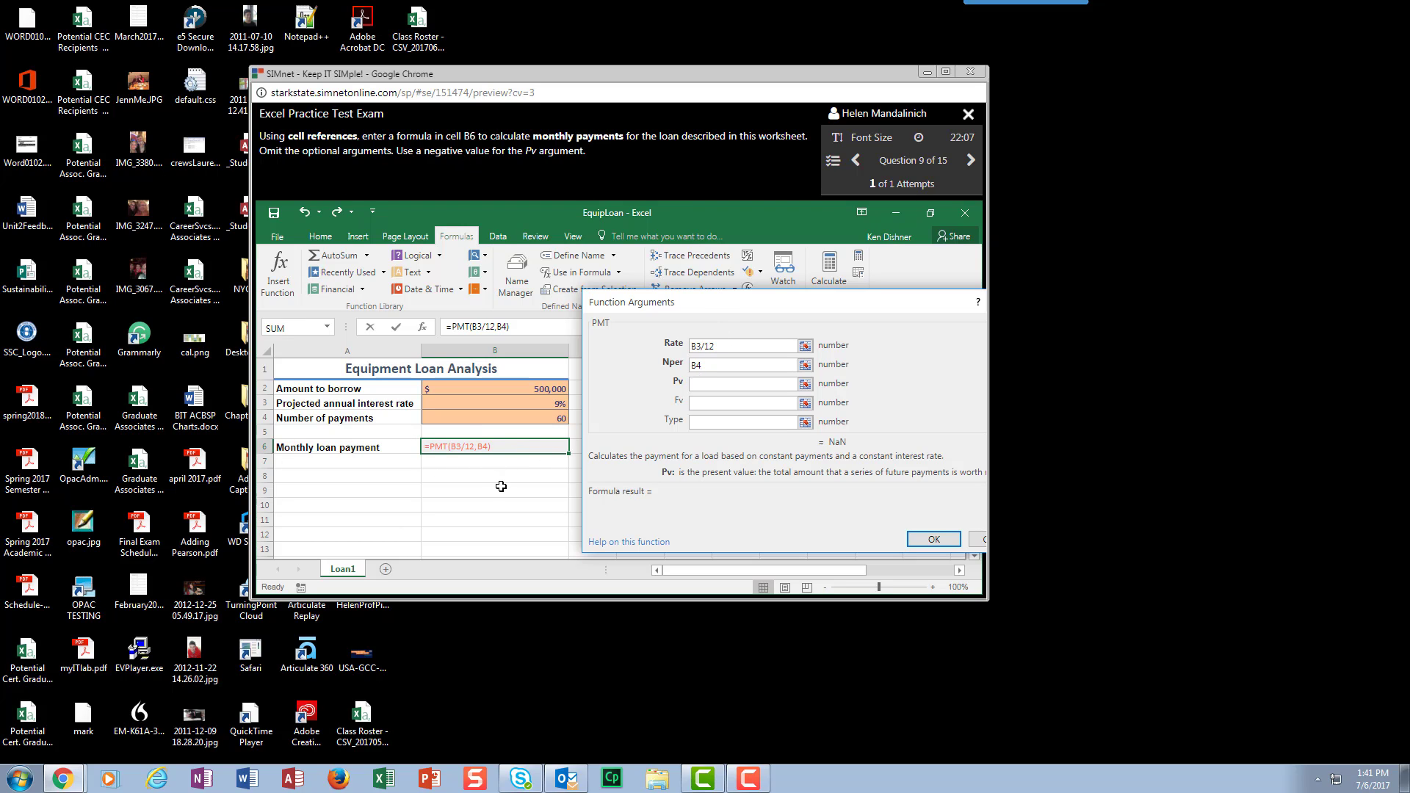
{"action": "left_click", "coordinate": [700, 384]}
{"action": "type", "text": "-"}
{"action": "left_click", "coordinate": [550, 390]}
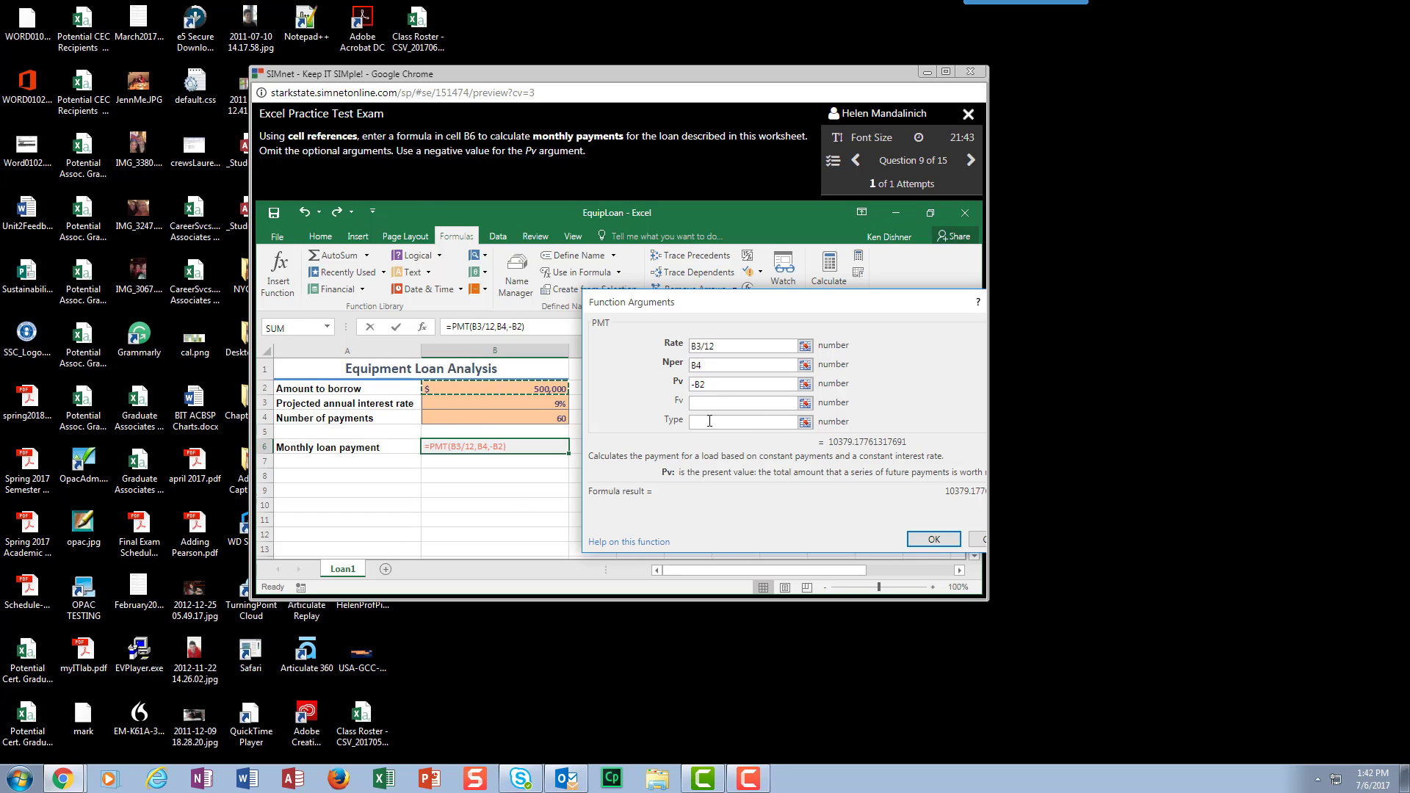
{"action": "left_click", "coordinate": [932, 540]}
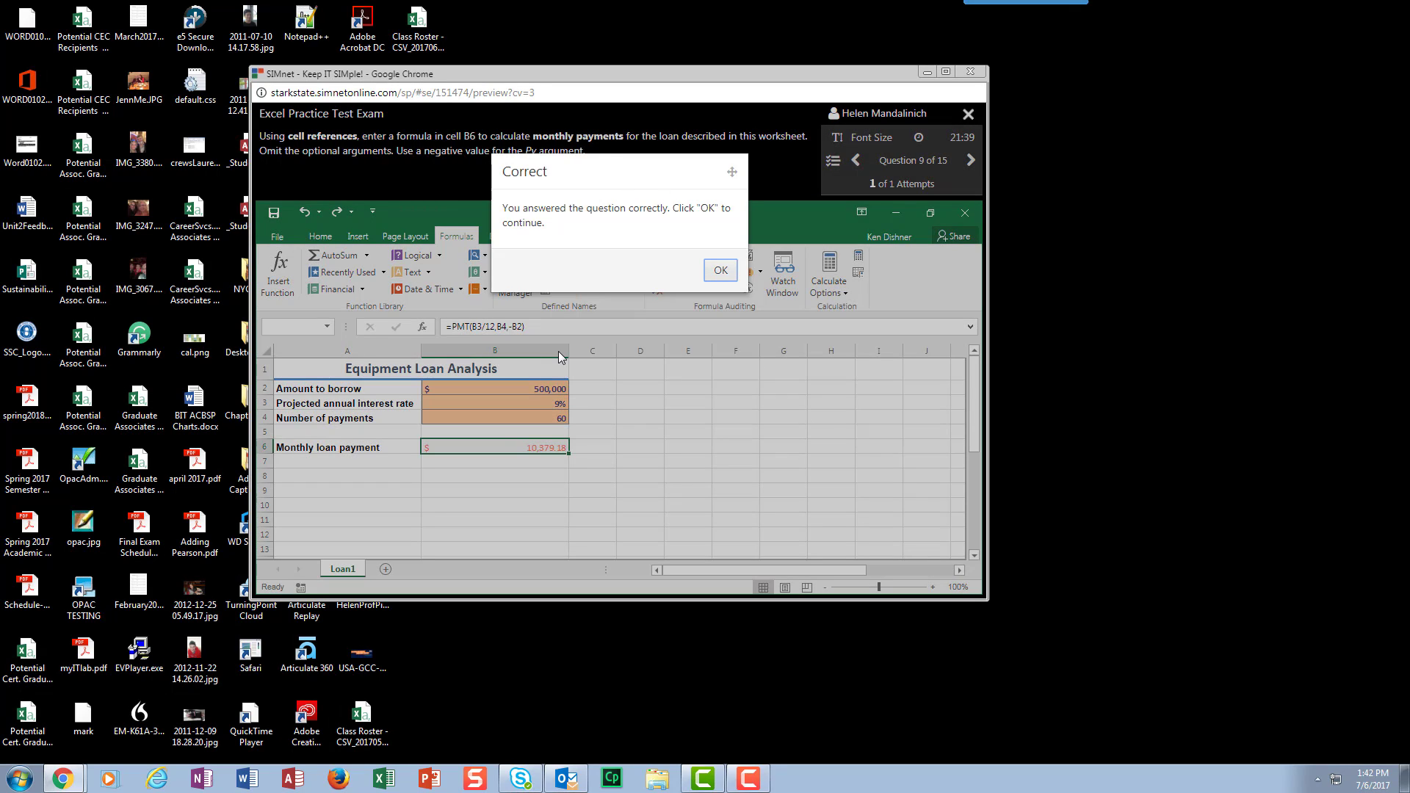
{"action": "left_click", "coordinate": [721, 270]}
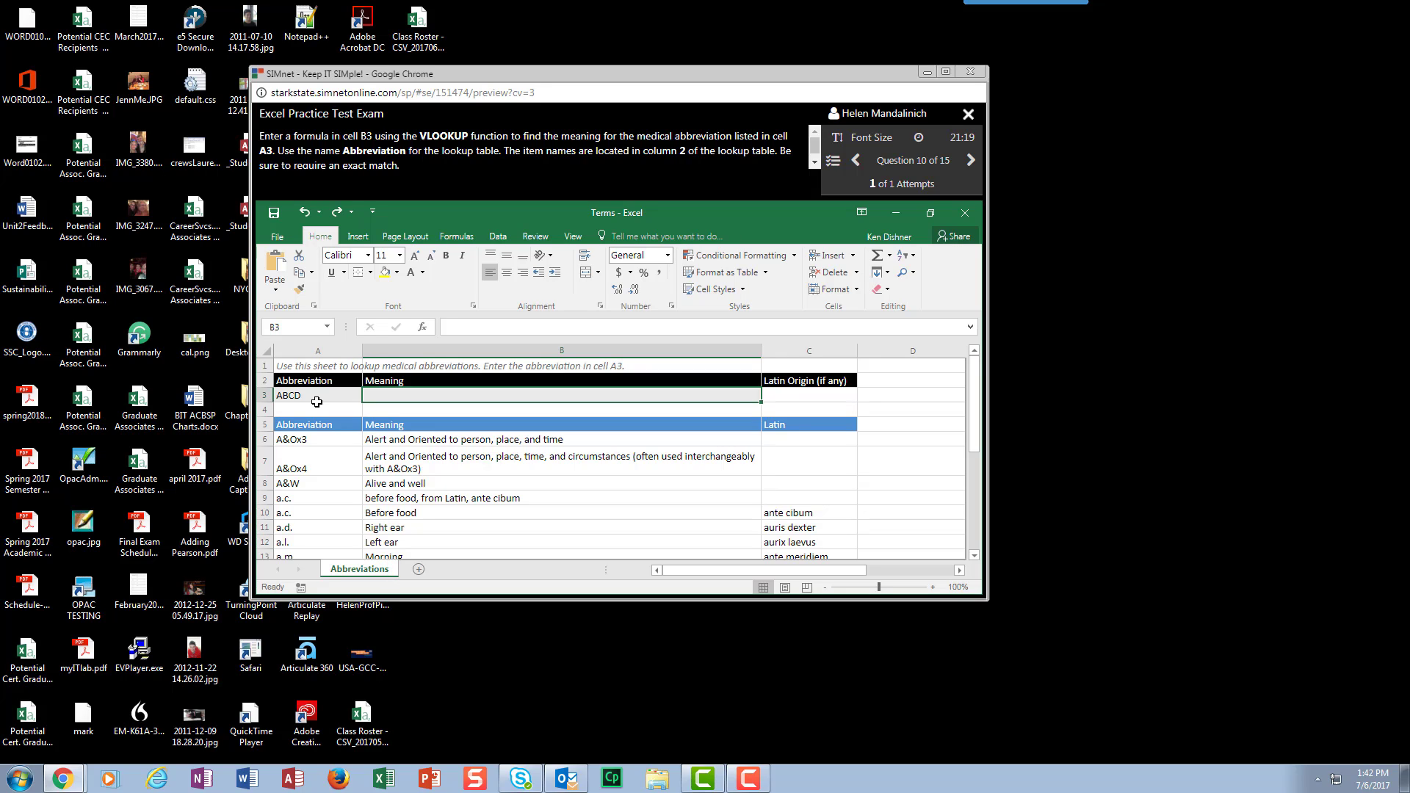
Step: Maximize the exam window and insert the VLOOKUP function in cell B3, moving its arguments dialog clear of the table
{"action": "left_click", "coordinate": [946, 72]}
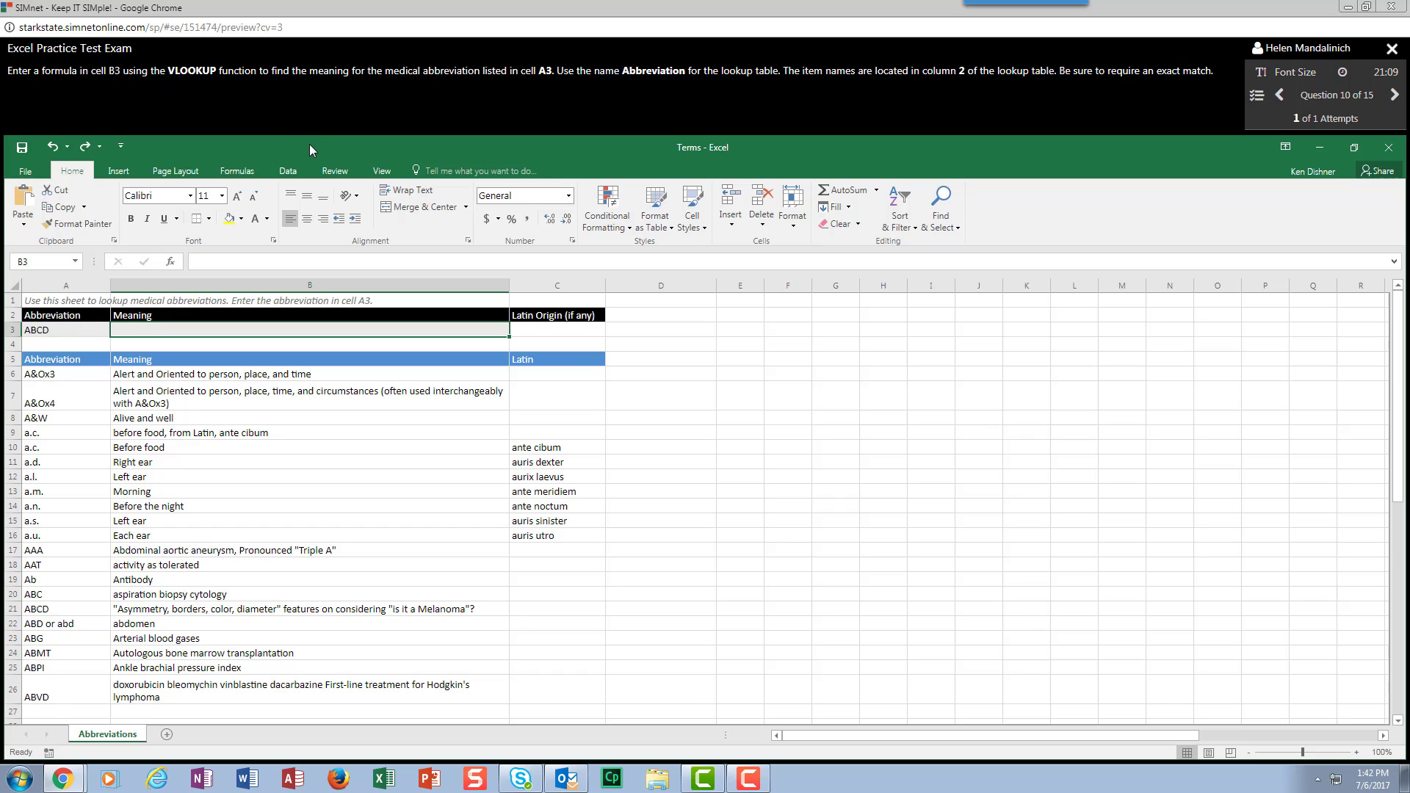
{"action": "left_click", "coordinate": [235, 171]}
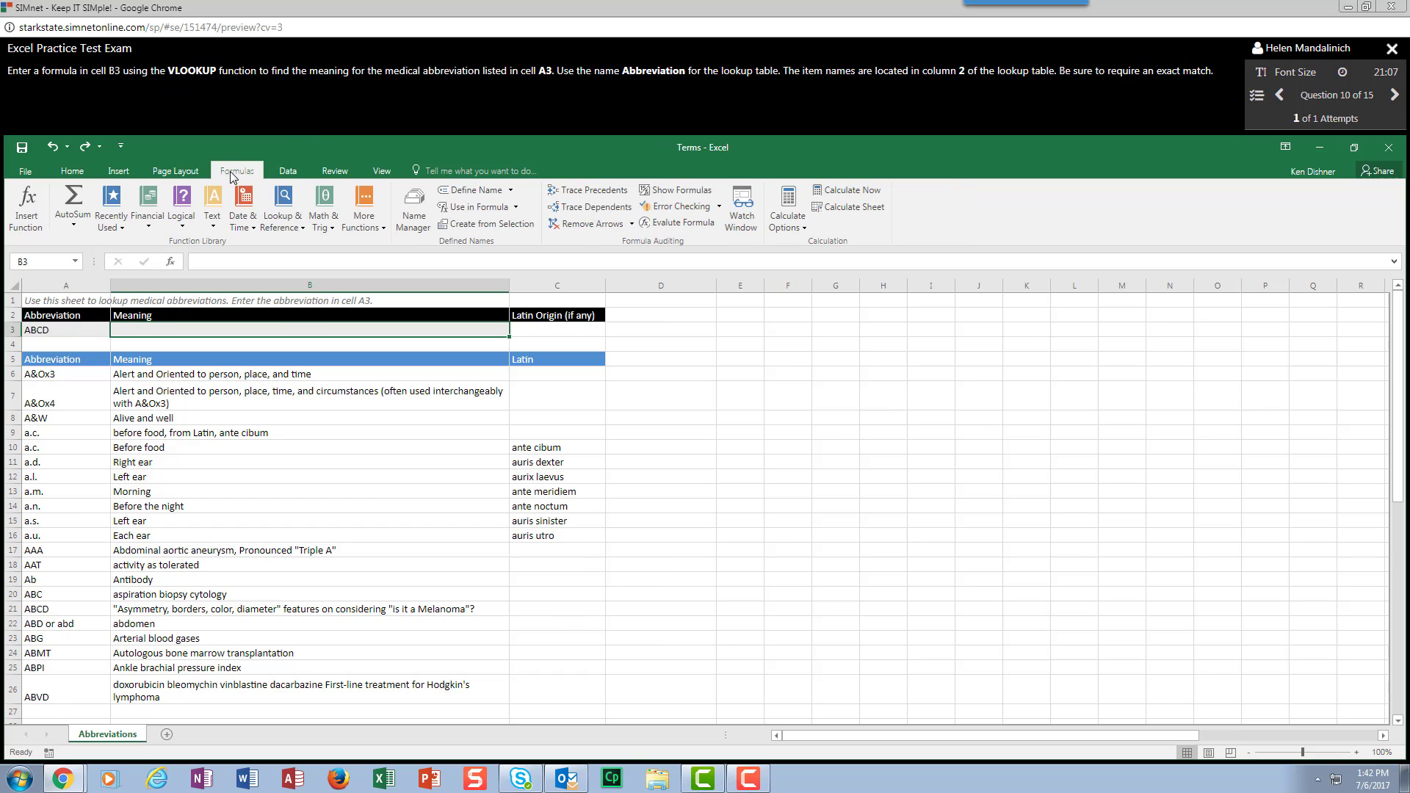
{"action": "left_click", "coordinate": [285, 226]}
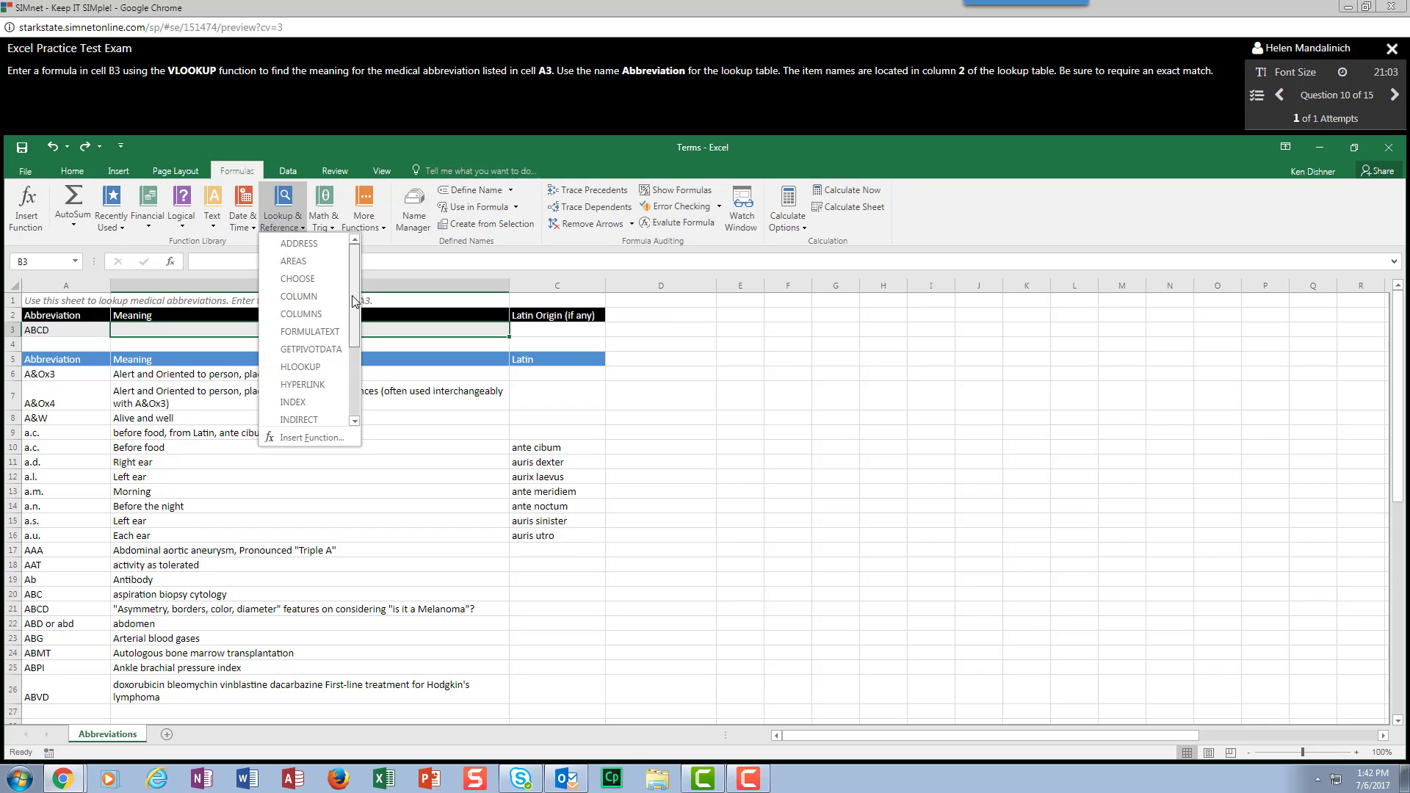
{"action": "left_click_drag", "start_coordinate": [354, 301], "coordinate": [352, 388]}
{"action": "left_click", "coordinate": [315, 419]}
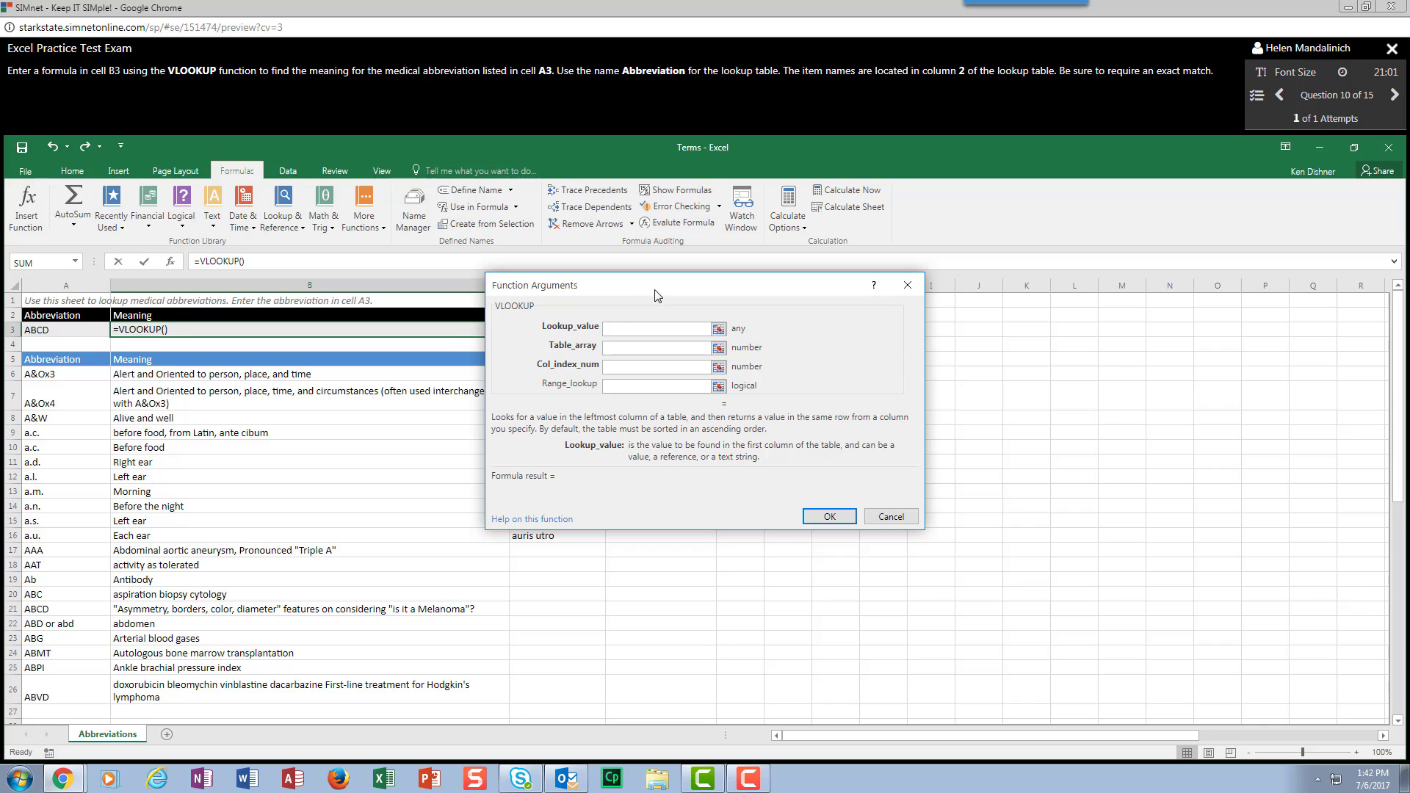
{"action": "left_click_drag", "start_coordinate": [658, 296], "coordinate": [784, 259]}
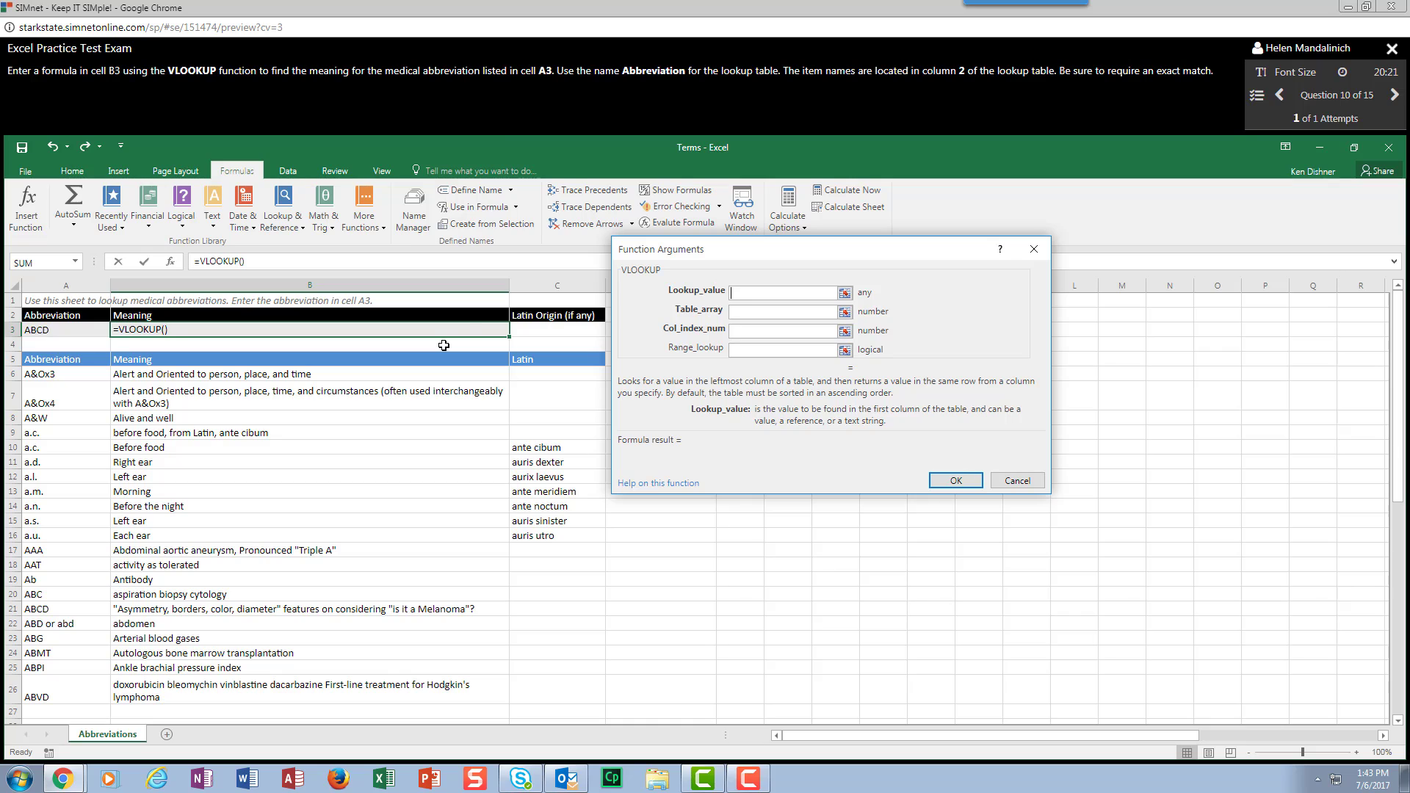
Step: Set VLOOKUP's Lookup_value to A3 and its Table_array to the named range abbreviation
{"action": "left_click", "coordinate": [48, 334]}
{"action": "left_click", "coordinate": [748, 312]}
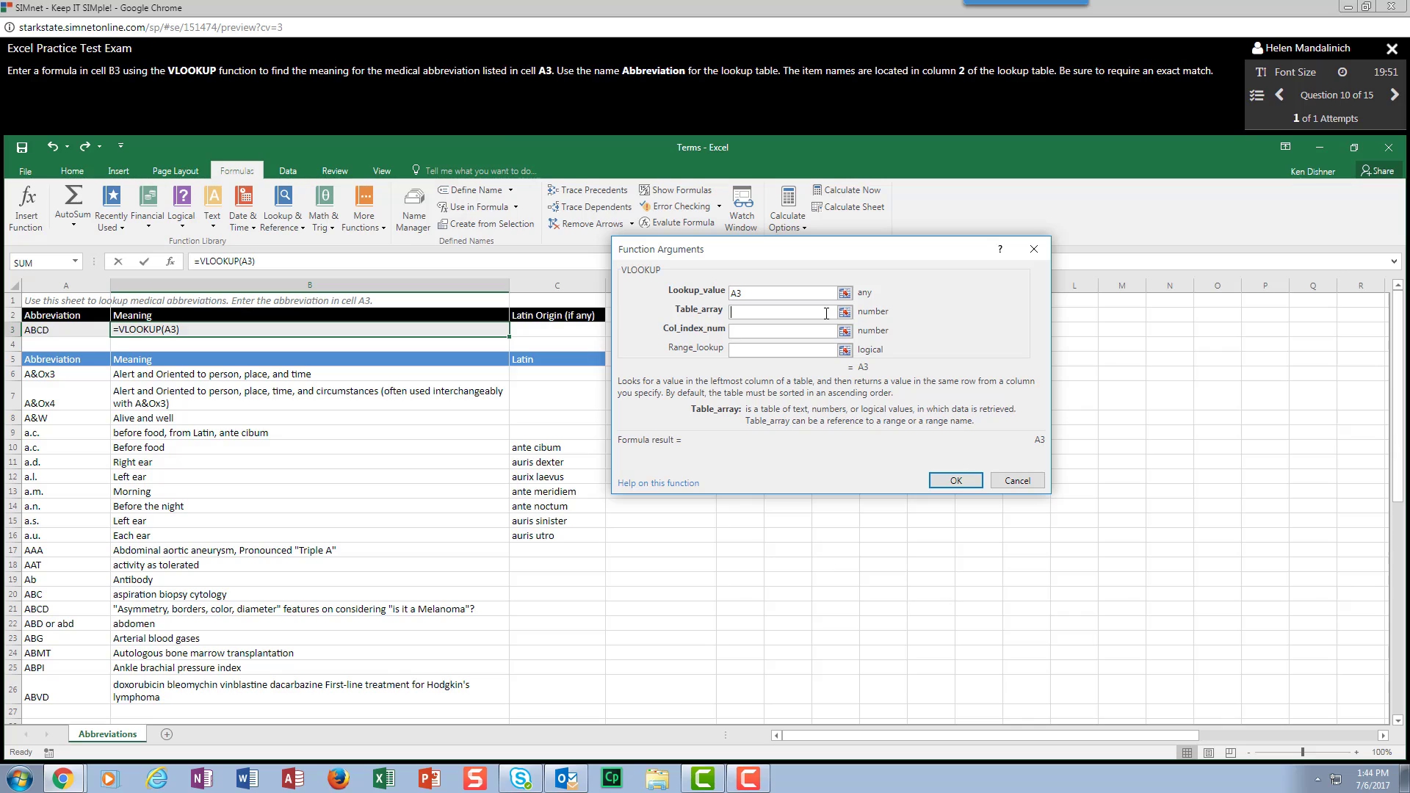
{"action": "type", "text": "abbreviation"}
Step: Set Col_index_num to 2 and Range_lookup to FALSE, confirm the VLOOKUP formula and dismiss the result message
{"action": "key", "text": "Tab"}
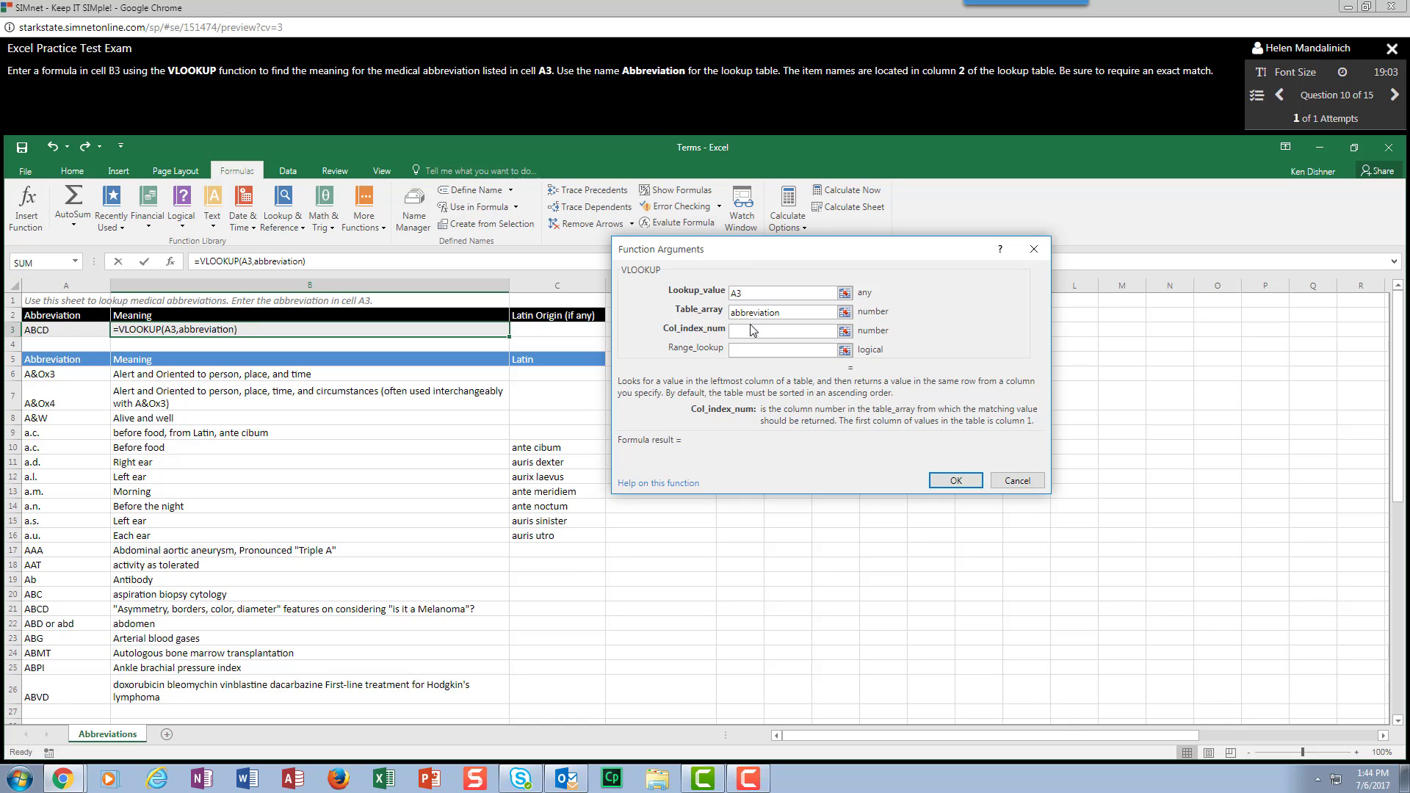
{"action": "type", "text": "2"}
{"action": "left_click", "coordinate": [774, 349]}
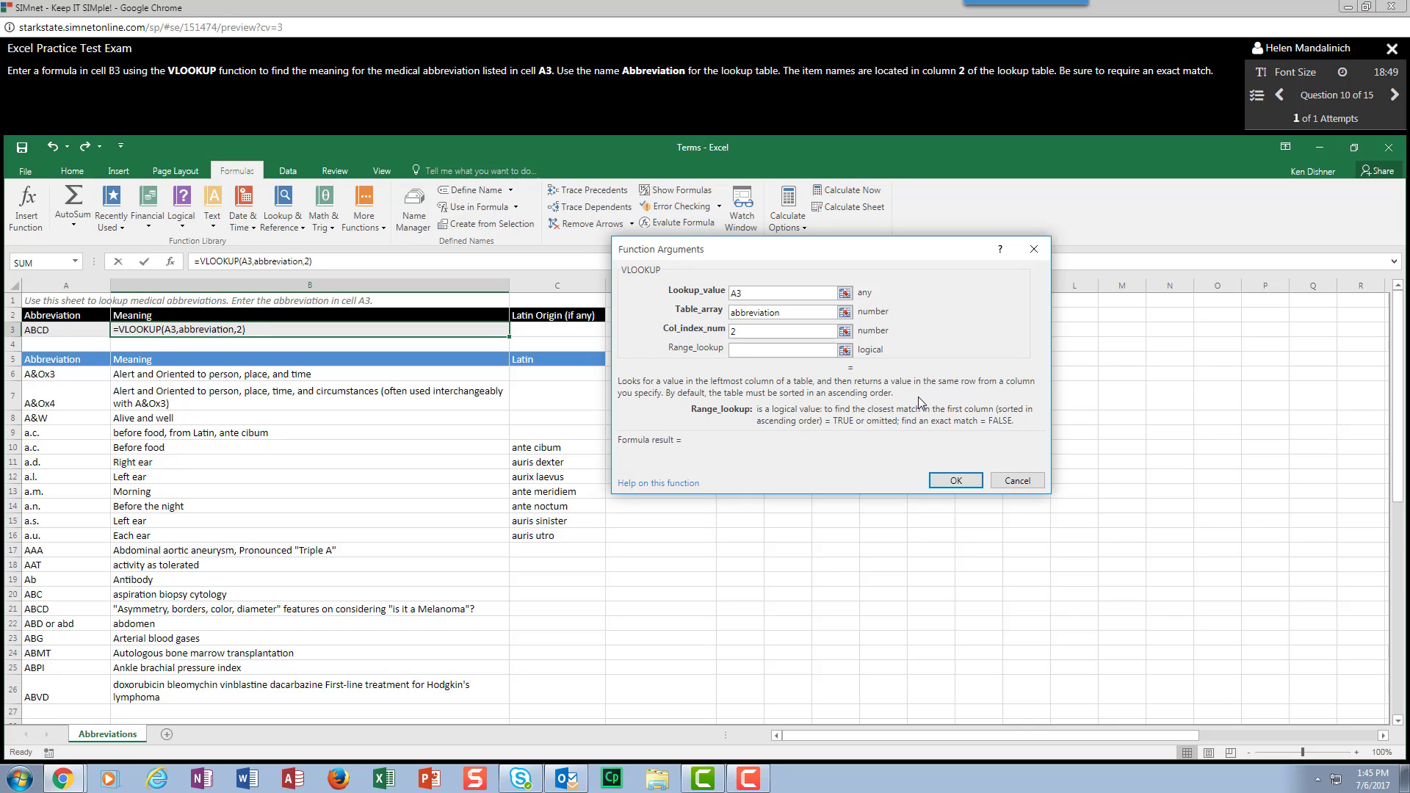
{"action": "type", "text": "FALSE"}
{"action": "left_click", "coordinate": [955, 480]}
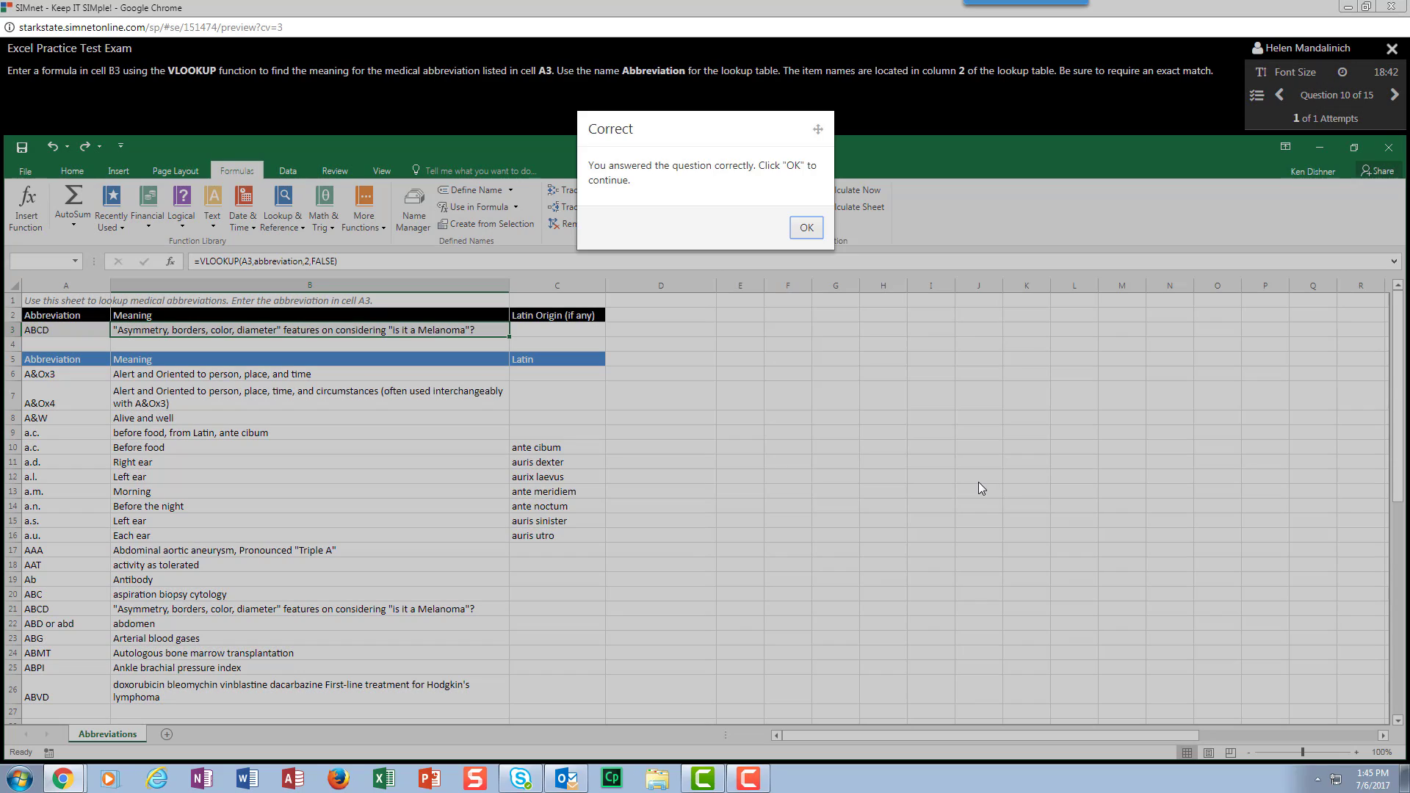
{"action": "left_click", "coordinate": [806, 227]}
Step: Page forward through the exam questions, past question 15 and on to question 4, to examine which tasks remain
{"action": "left_click", "coordinate": [1392, 96]}
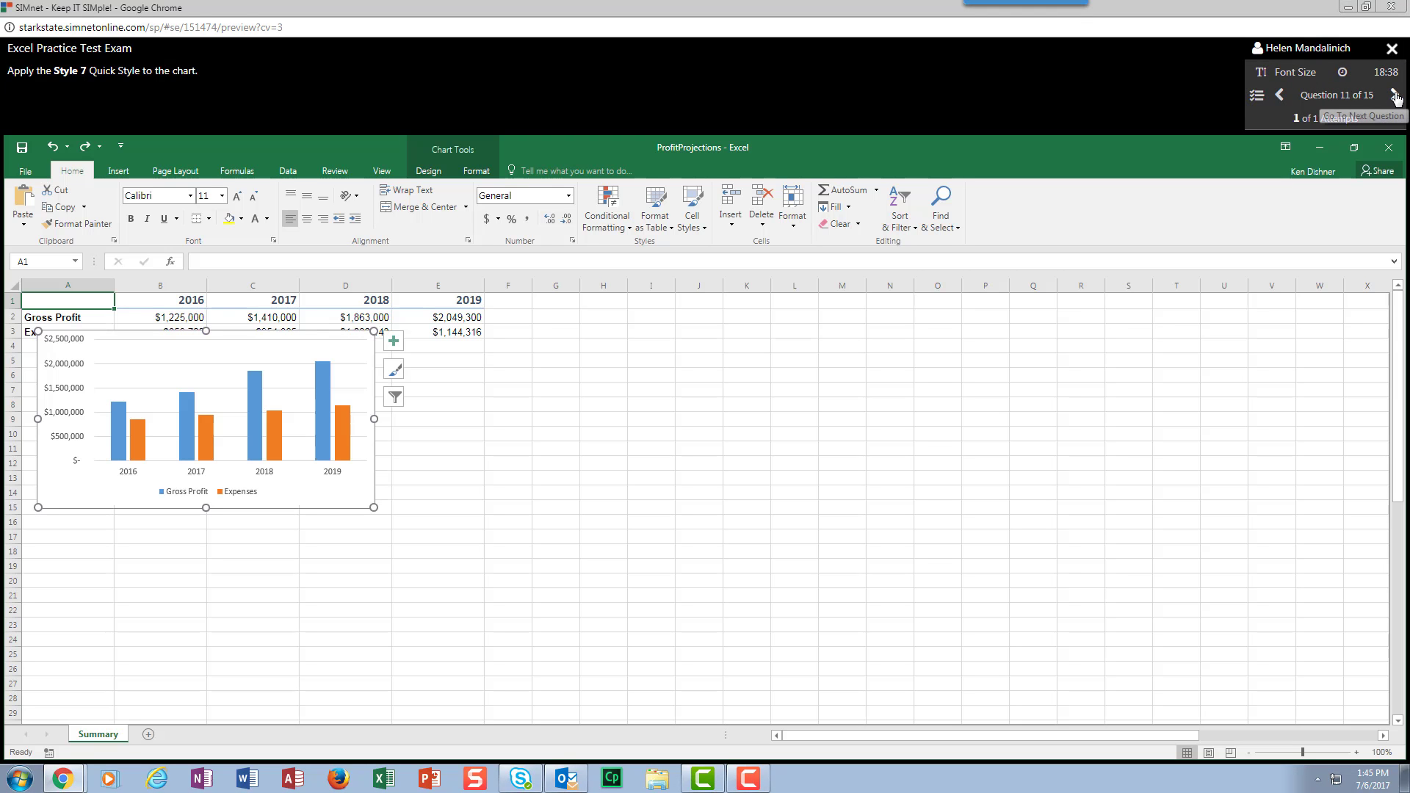
{"action": "left_click", "coordinate": [1393, 96]}
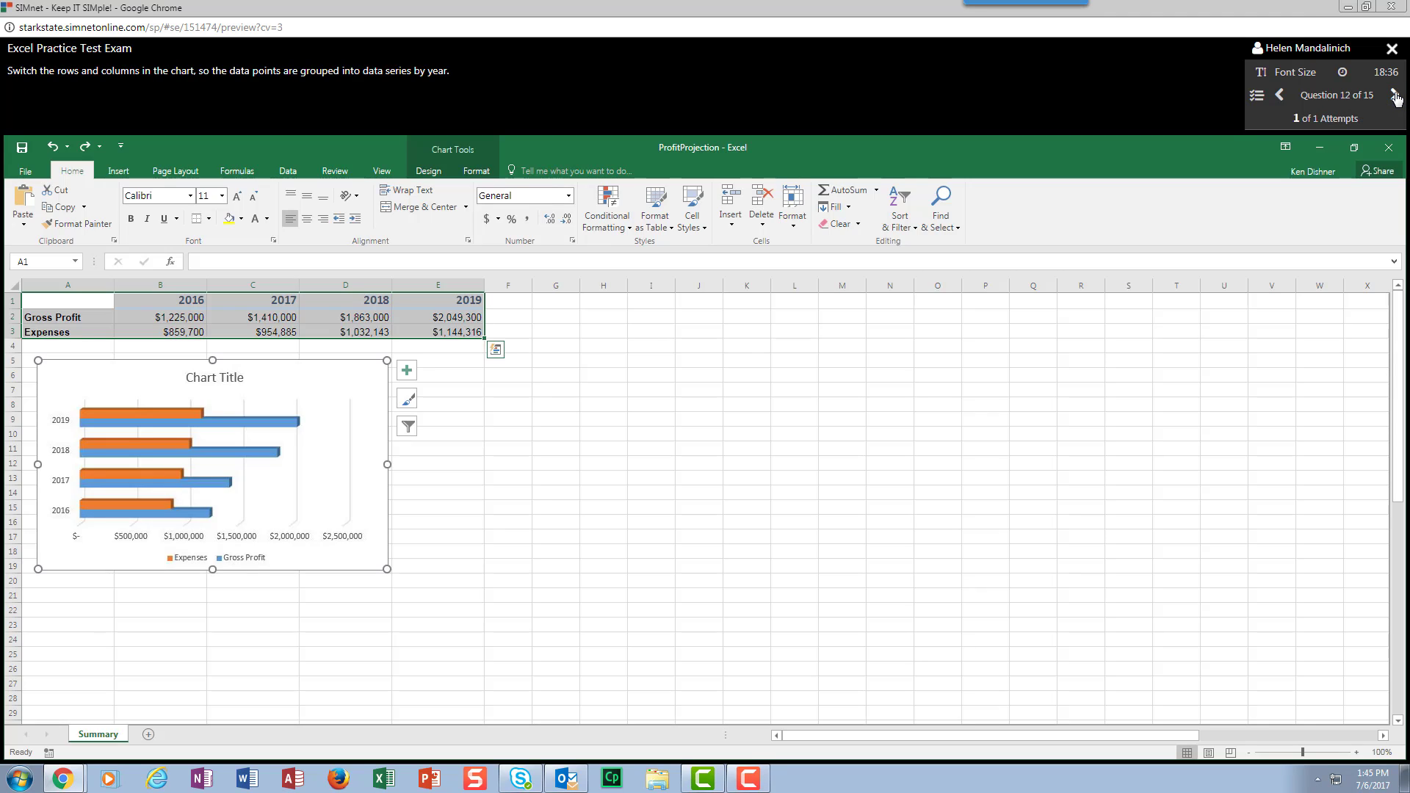
{"action": "left_click", "coordinate": [1394, 96]}
{"action": "left_click", "coordinate": [1395, 96]}
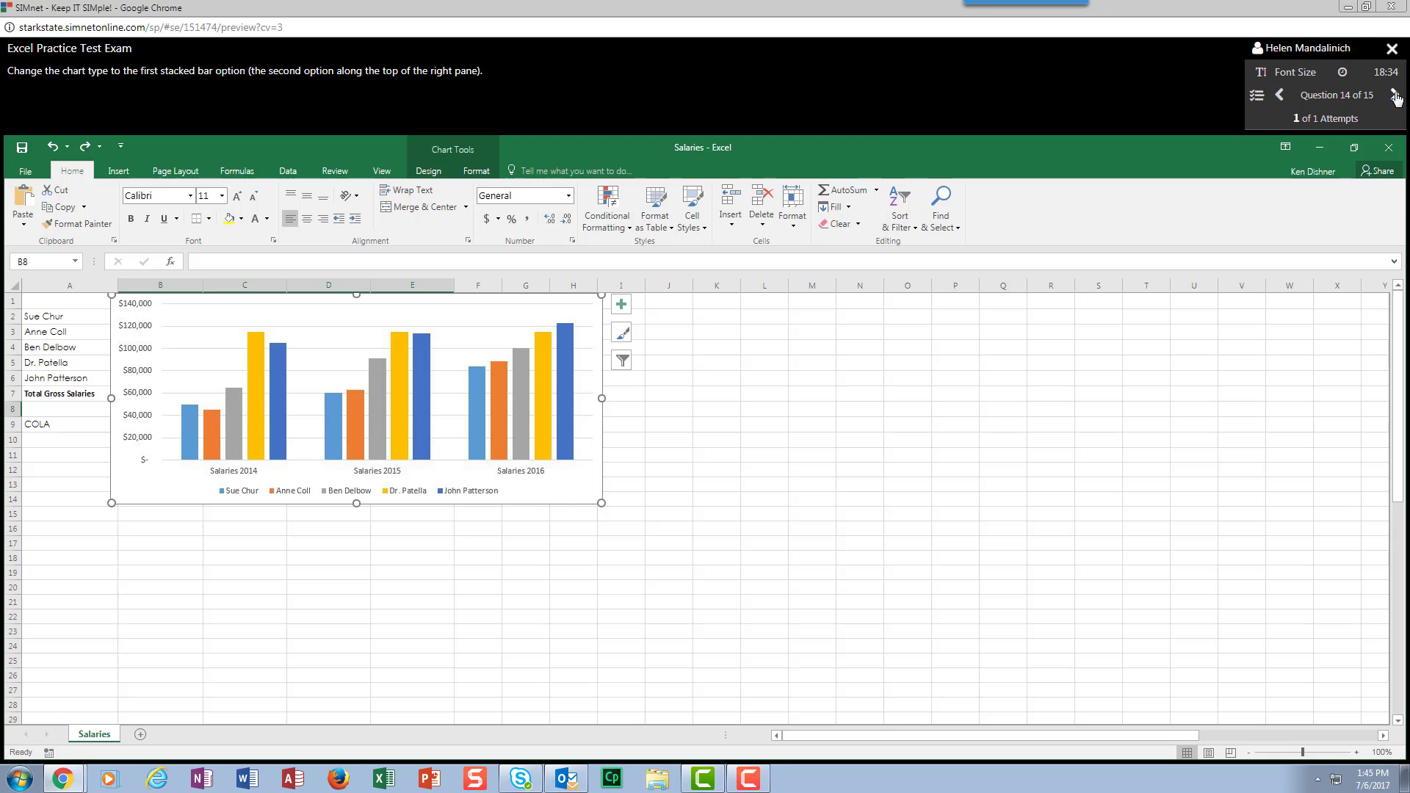
{"action": "left_click", "coordinate": [1394, 96]}
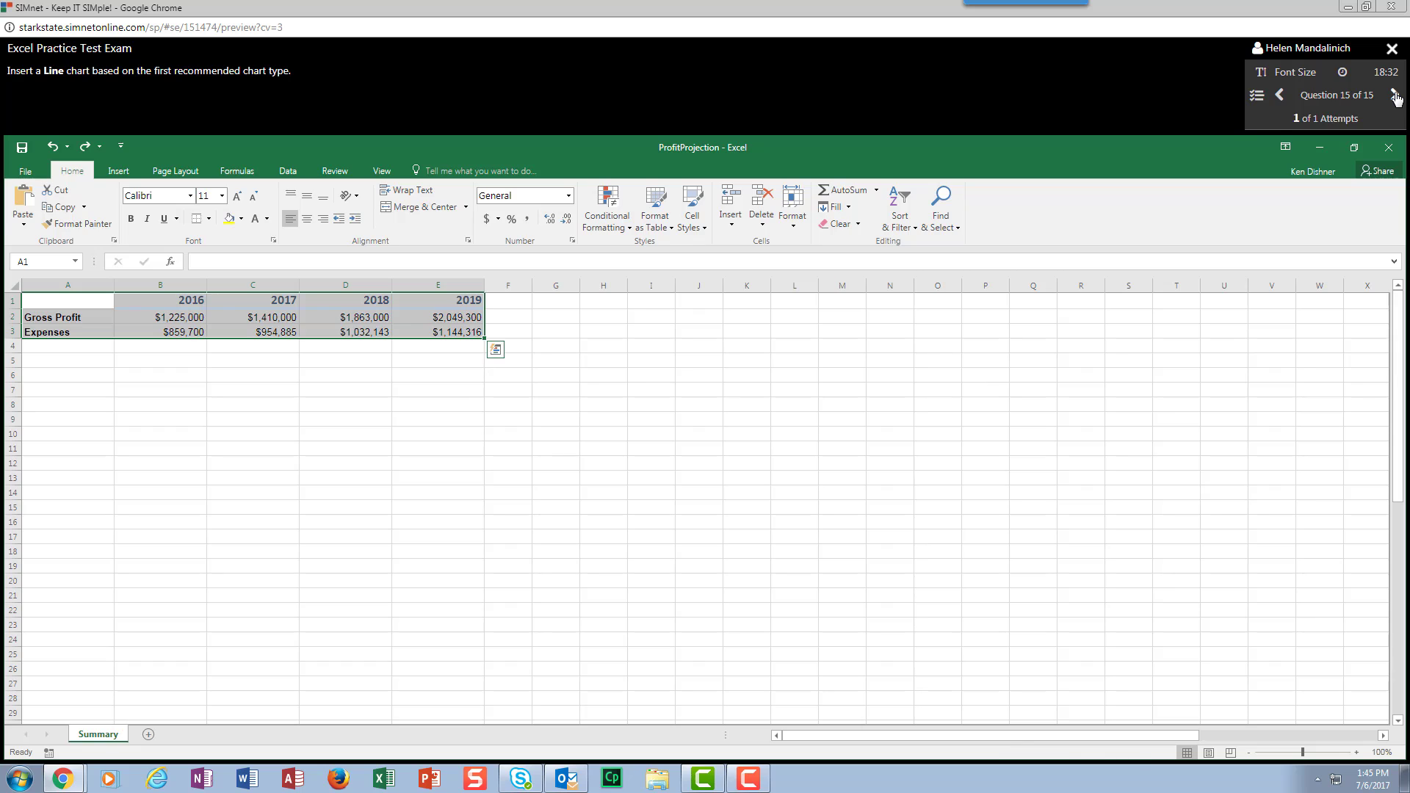
{"action": "left_click", "coordinate": [1394, 96]}
{"action": "left_click", "coordinate": [1394, 96]}
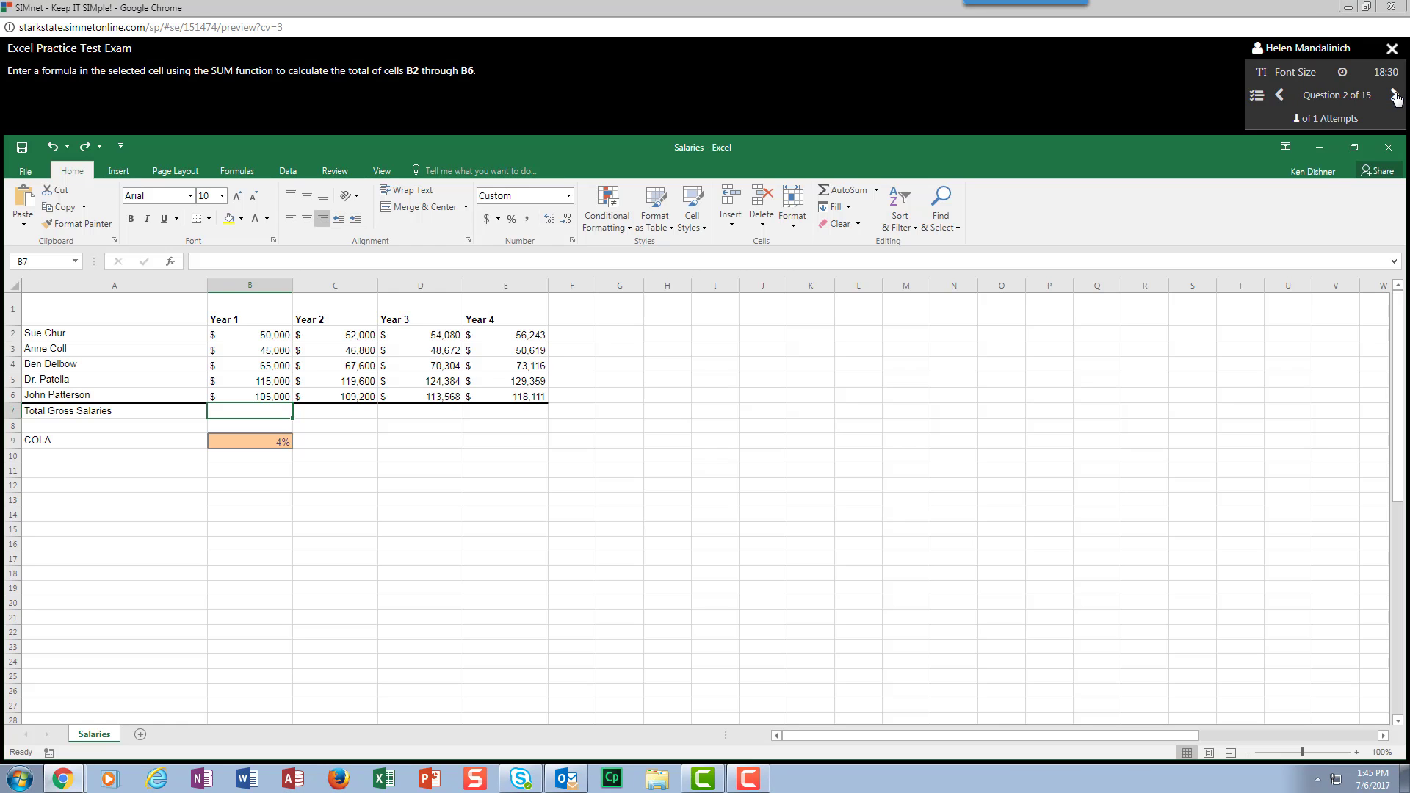
{"action": "left_click", "coordinate": [1394, 96]}
{"action": "left_click", "coordinate": [1395, 96]}
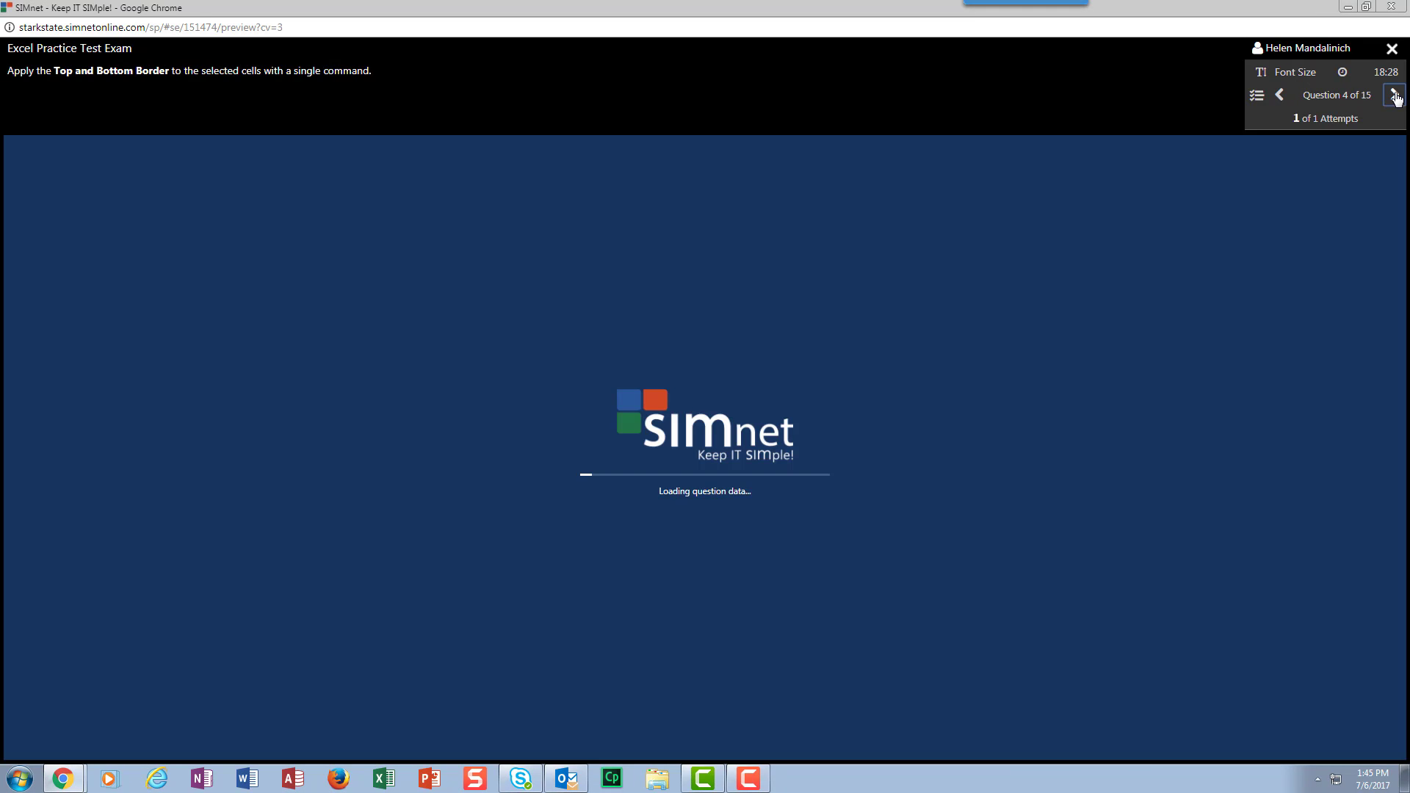